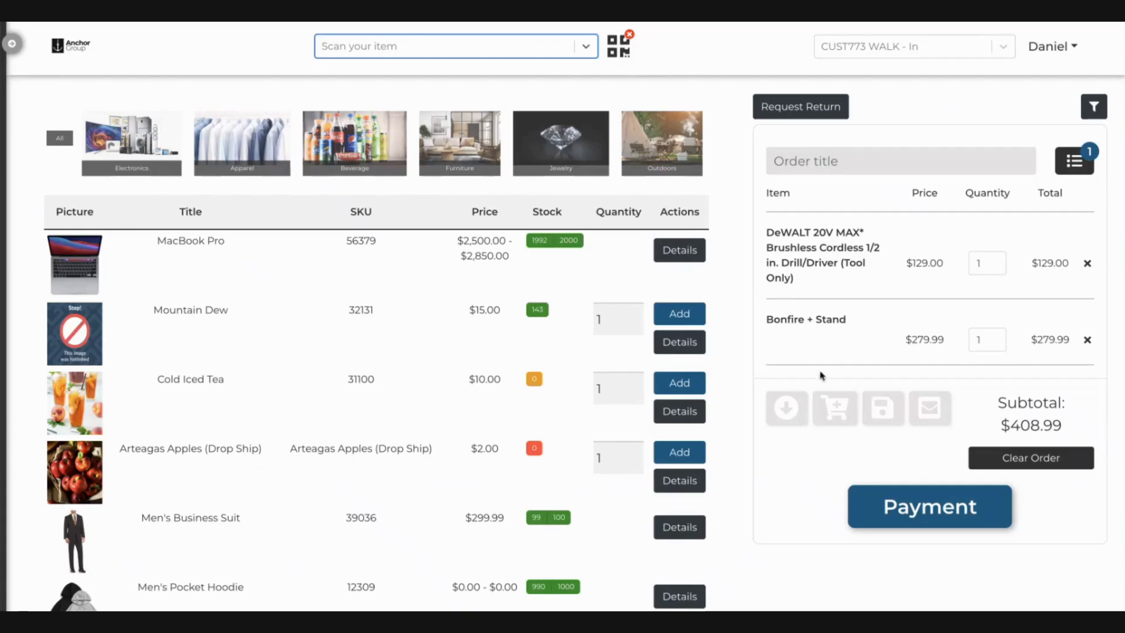
- Switch from item scanning to product search, look up MacBook Pro to view its details, and close them
click(620, 50)
click(364, 50)
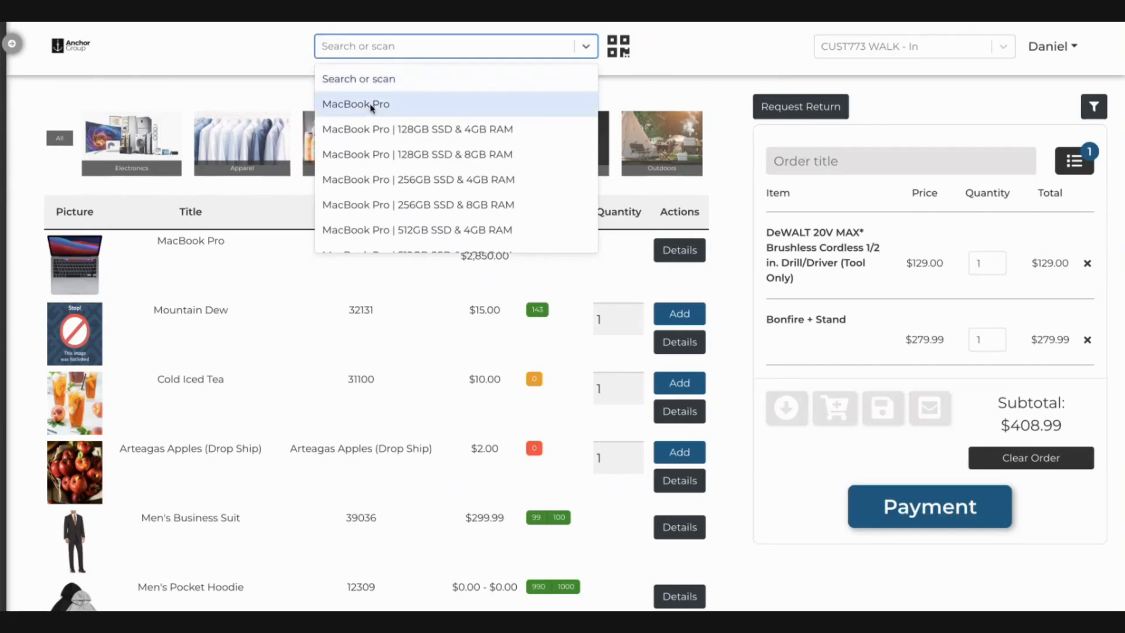
click(370, 107)
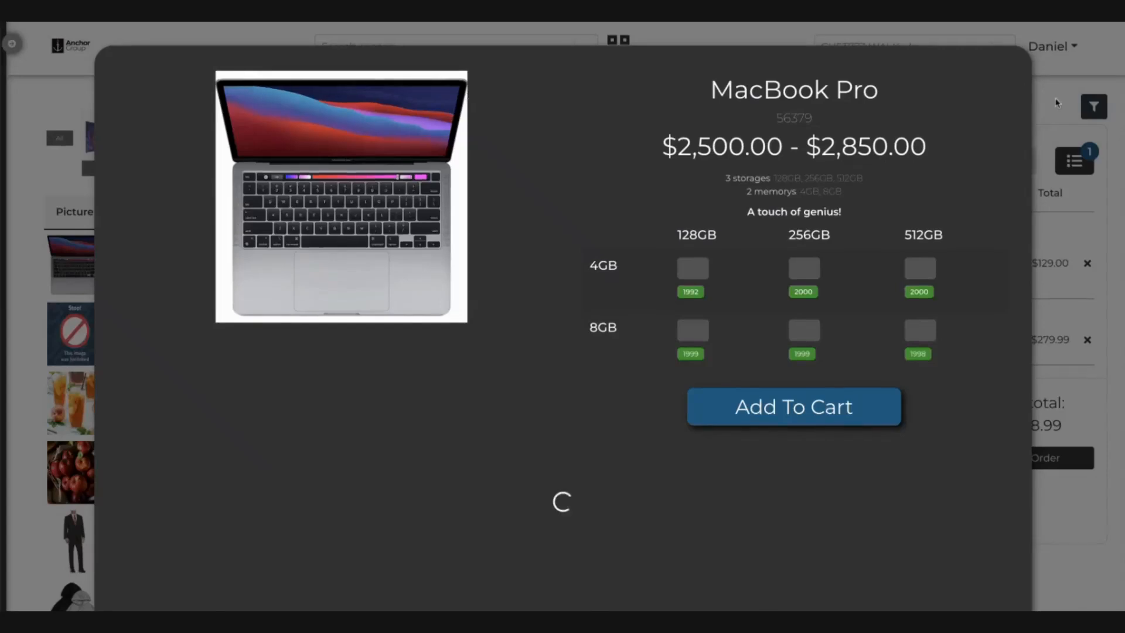
click(1057, 104)
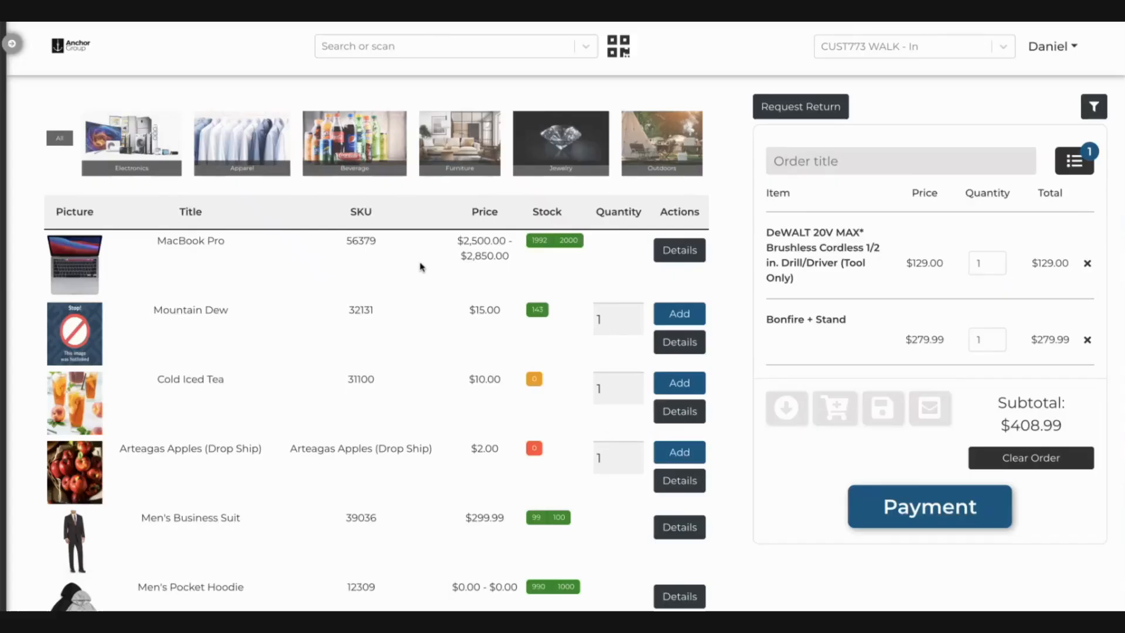
- View the saved orders list and return to the current order
scroll(422, 264, down, 1)
scroll(421, 263, up, 1)
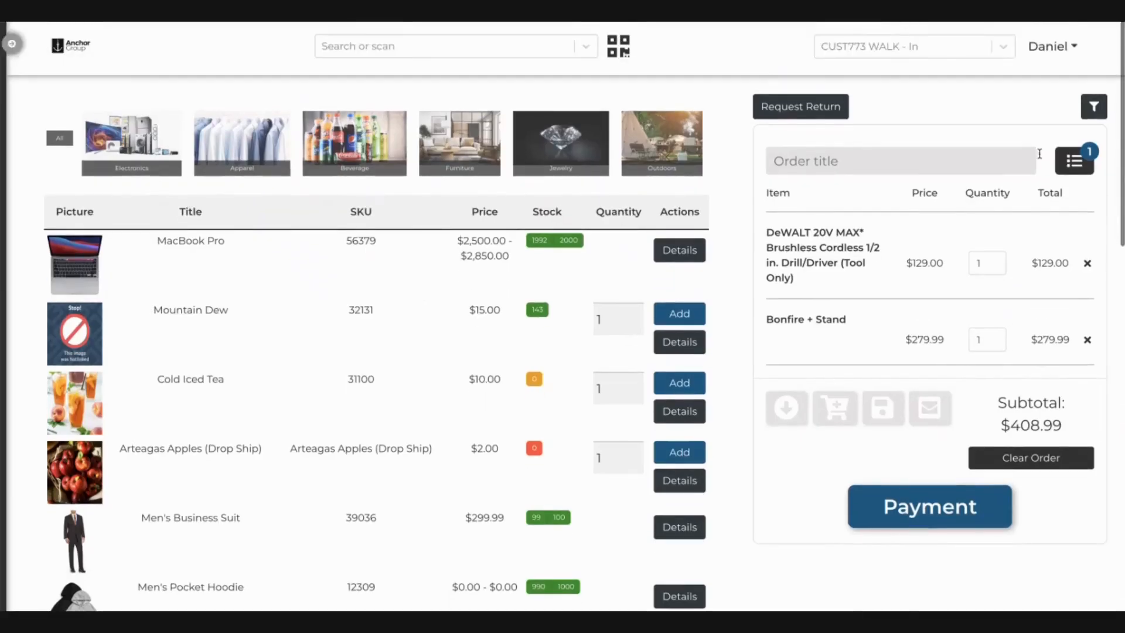
click(1074, 162)
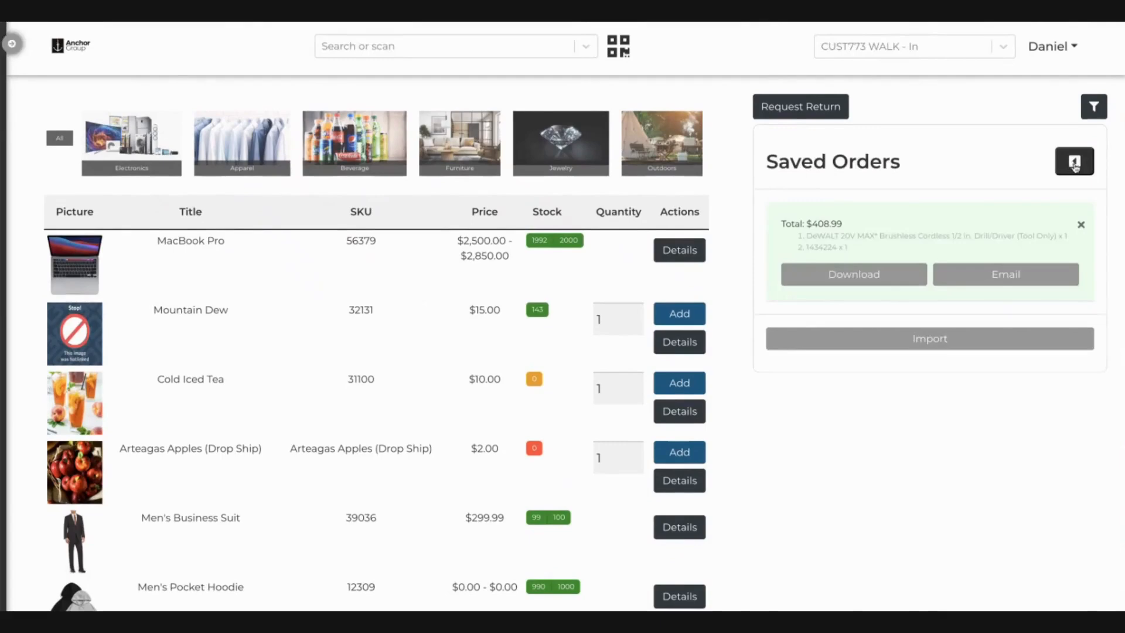
click(1074, 162)
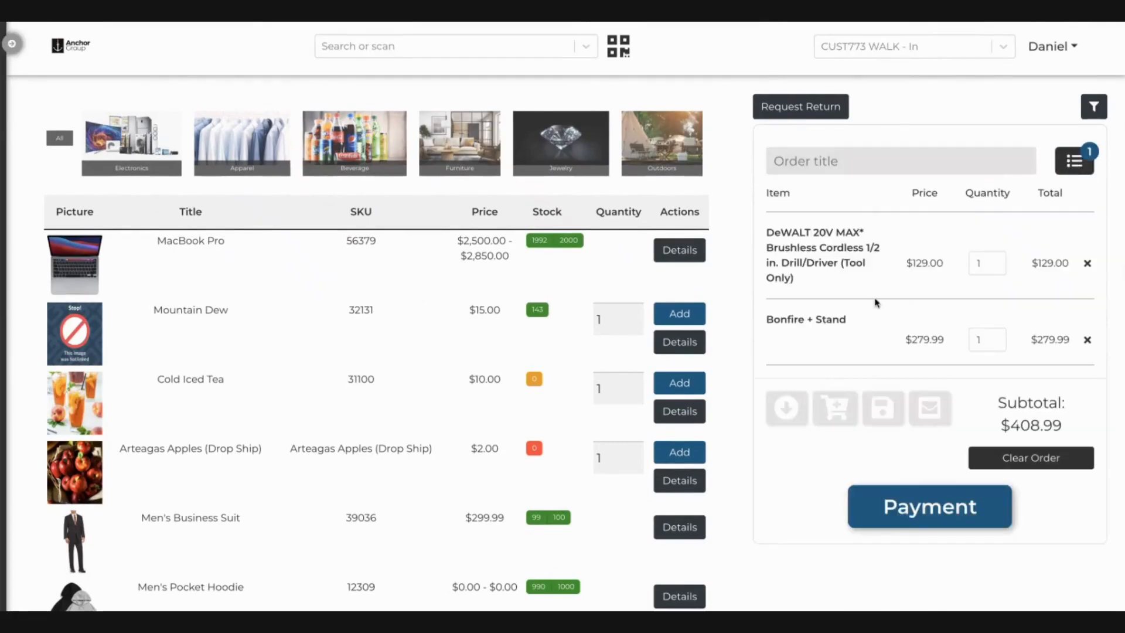
- Open the payment form for the current order and review its pricing, store location and payment method sections
scroll(875, 302, down, 2)
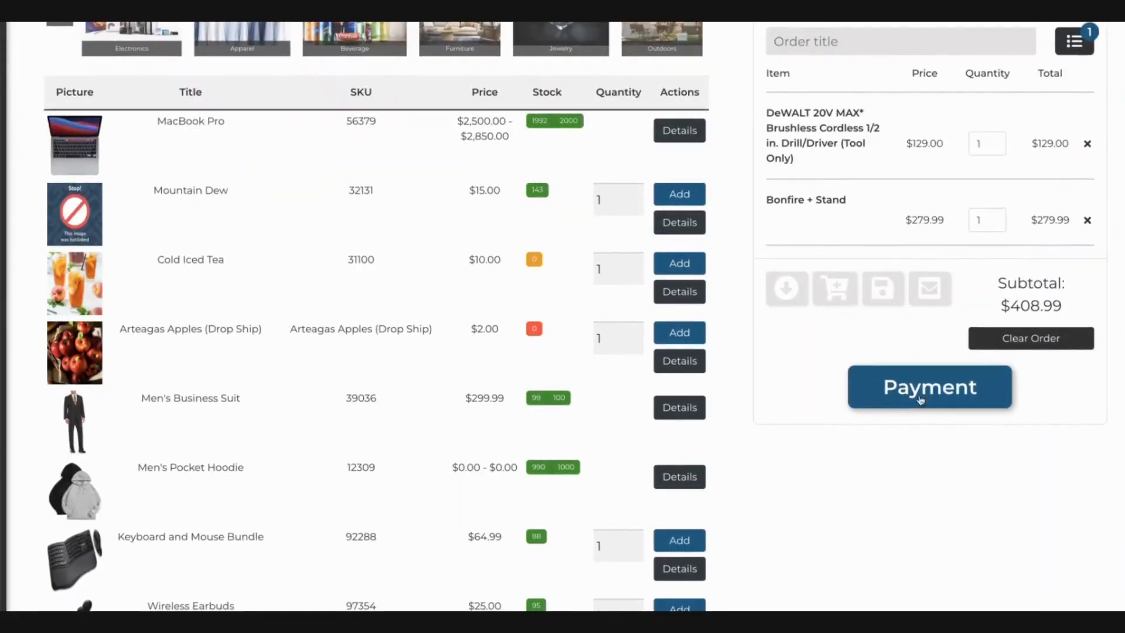
click(920, 395)
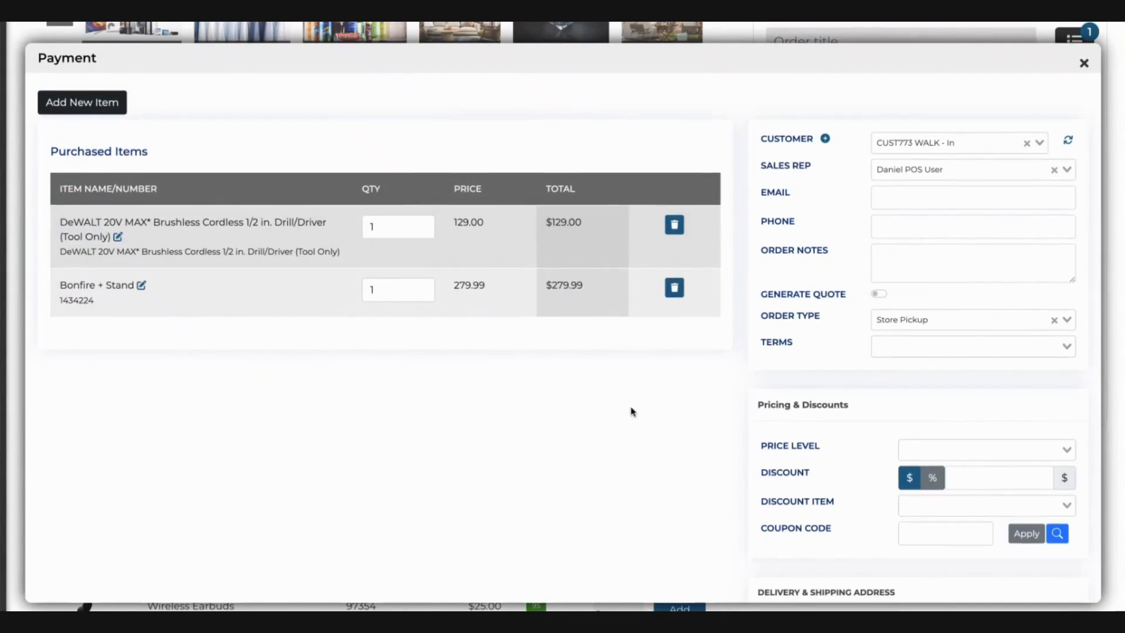
scroll(630, 412, down, 3)
scroll(630, 412, down, 3)
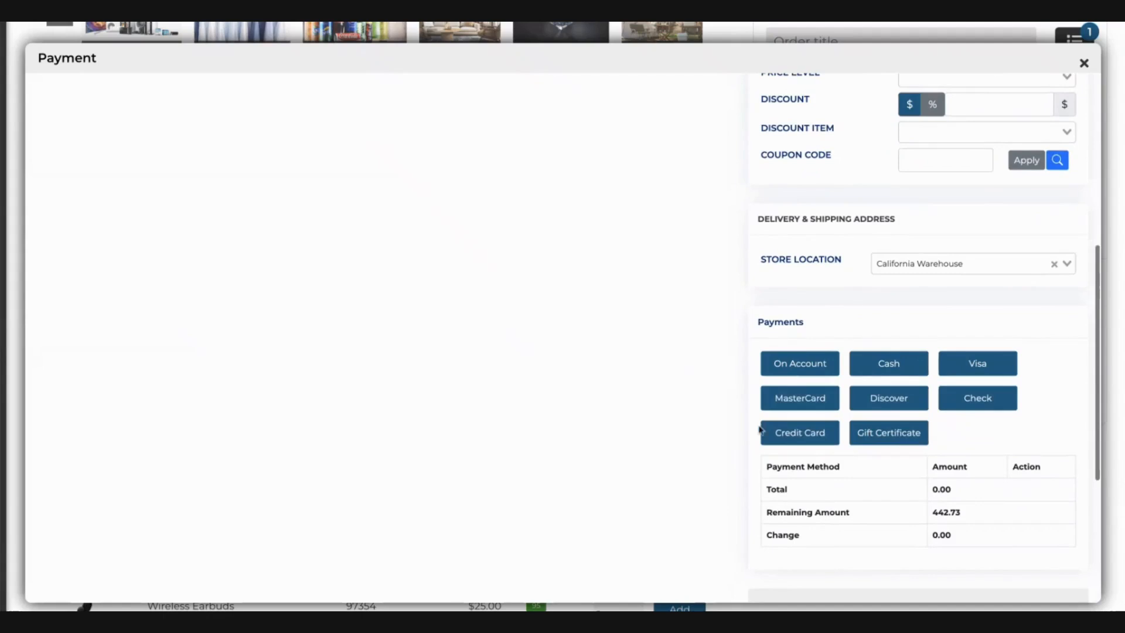
scroll(720, 434, up, 1)
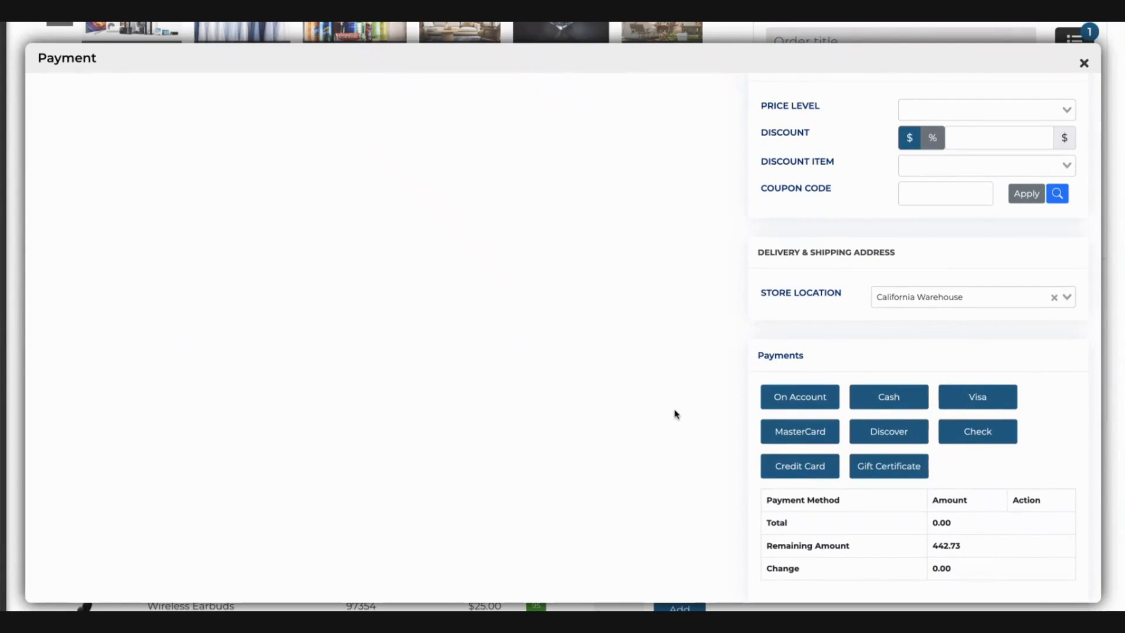
scroll(676, 413, up, 1)
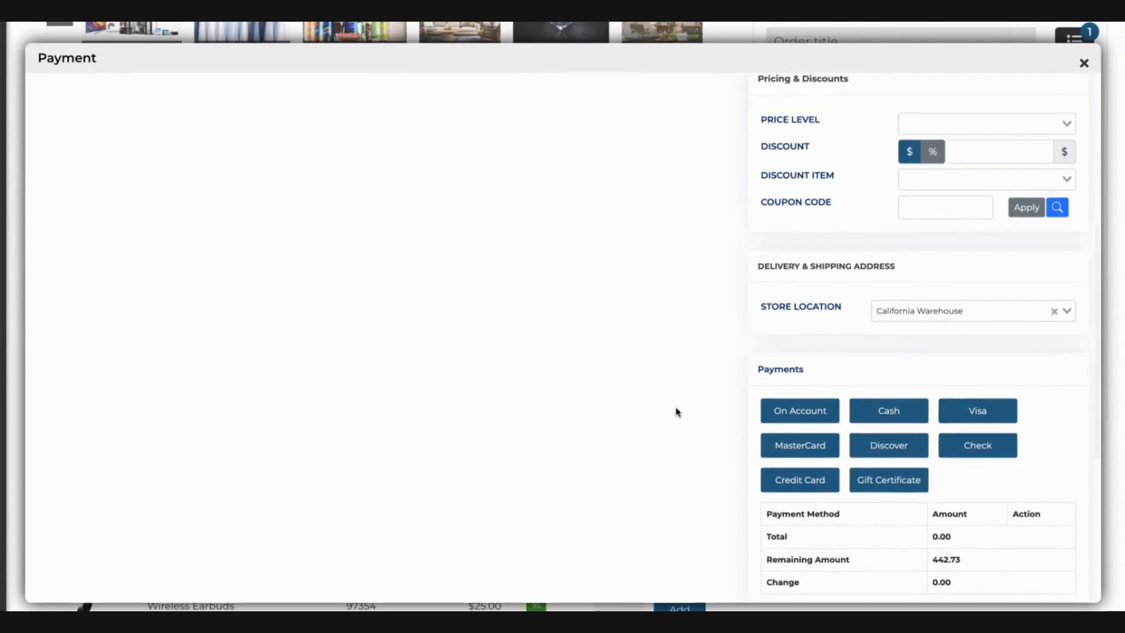
scroll(676, 412, up, 5)
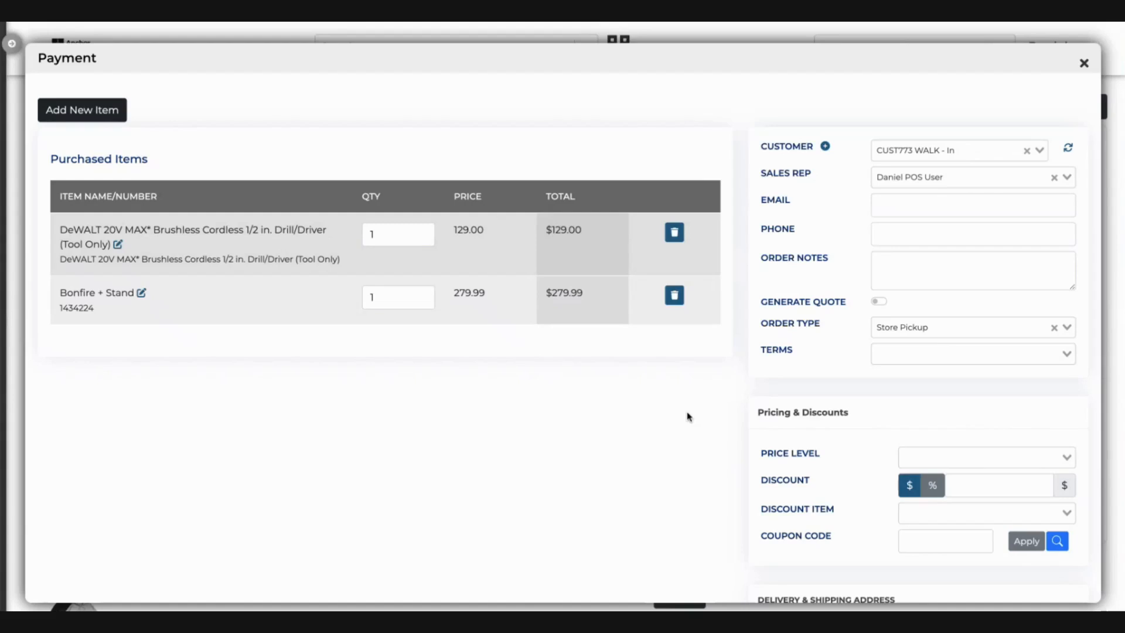
- Change the order type to In-Store and switch it back to Store Pickup
click(935, 328)
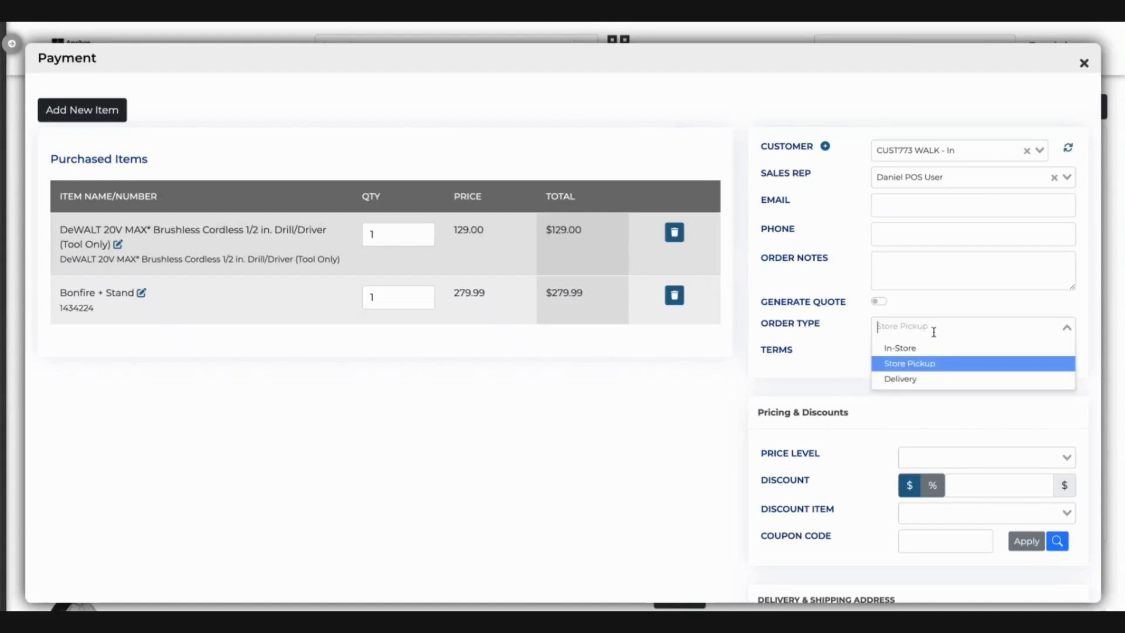
click(917, 349)
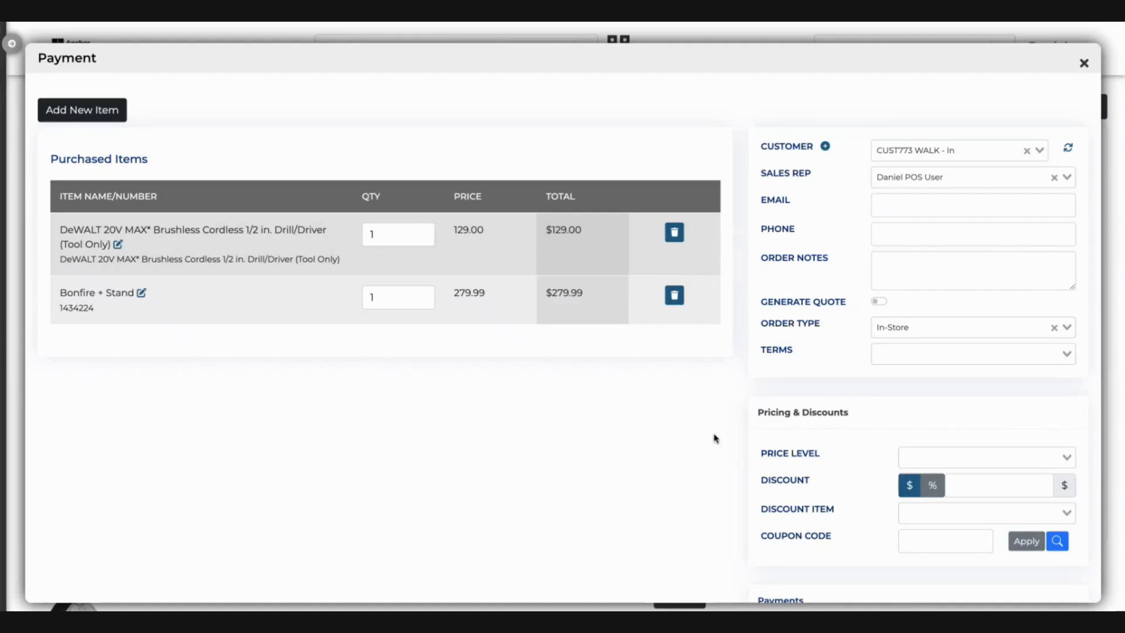
click(917, 326)
click(917, 369)
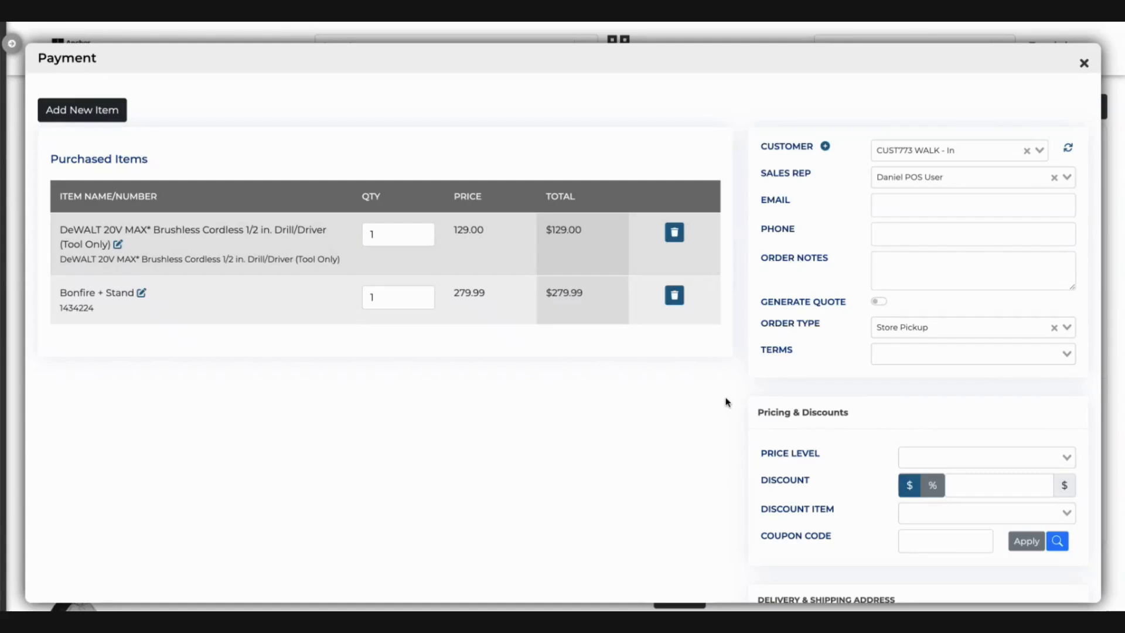
- Set the order type to Delivery, and review the delivery fields and order summary before closing the payment form
click(931, 327)
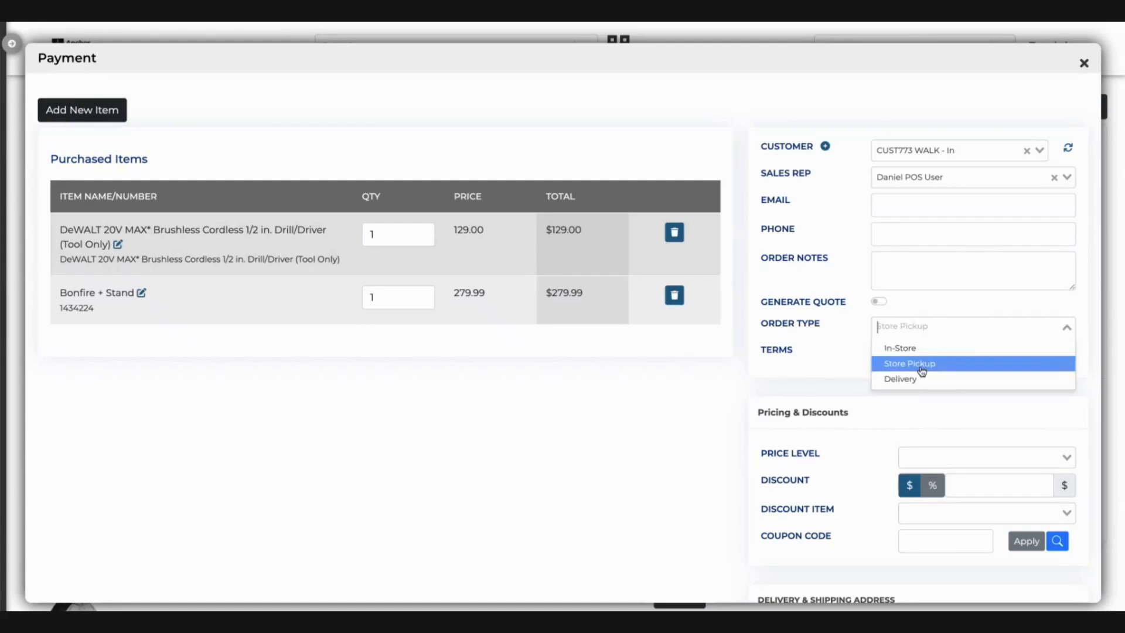
click(909, 381)
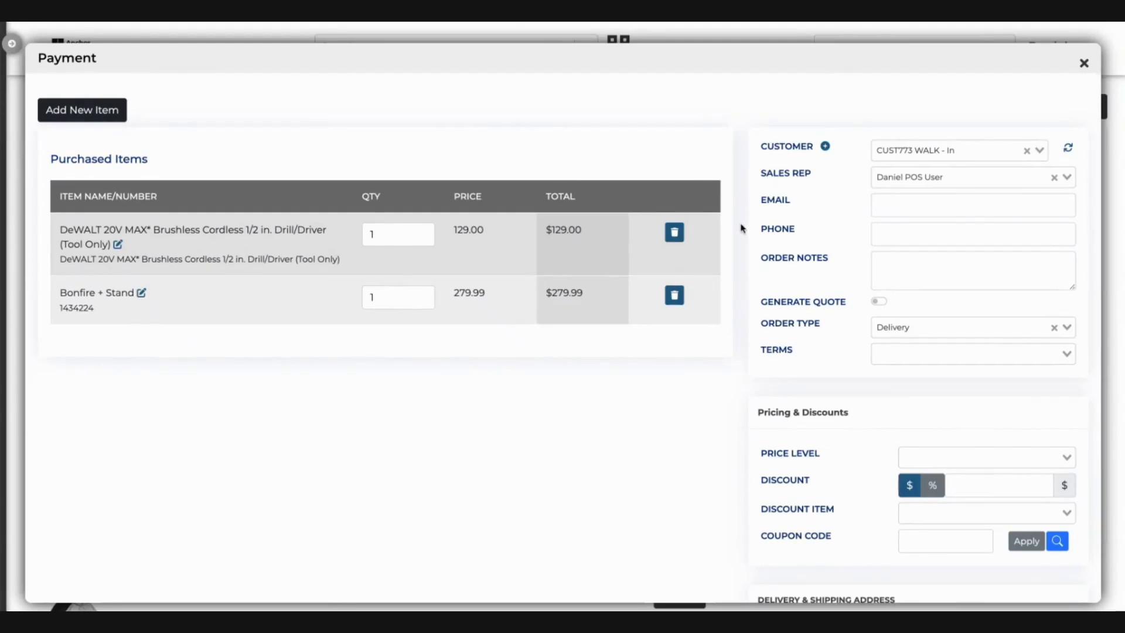
scroll(743, 323, down, 2)
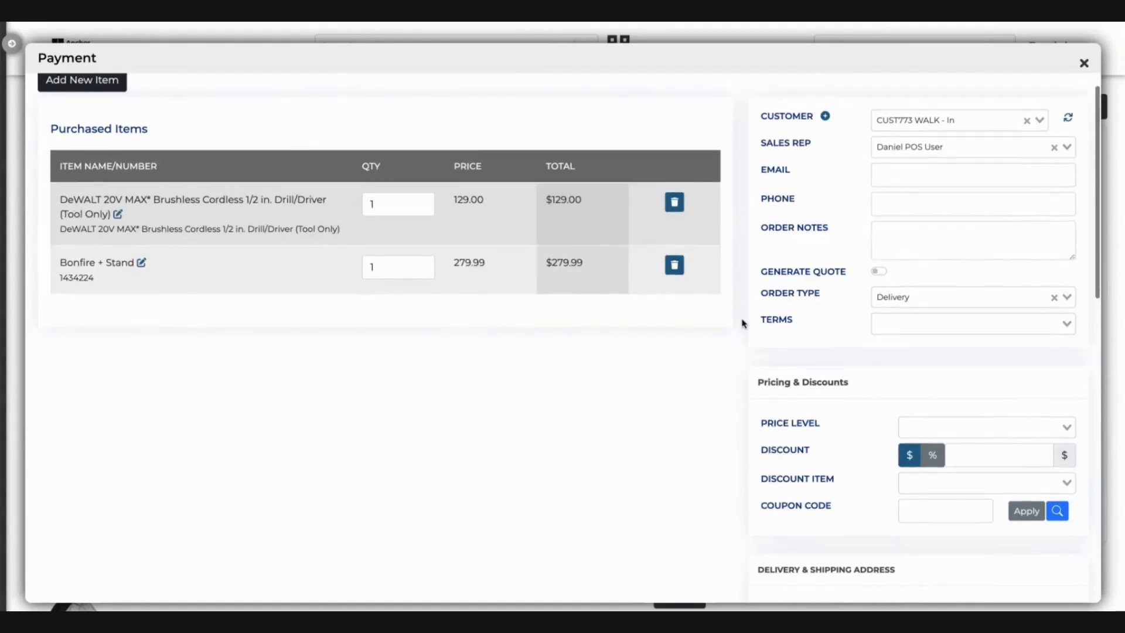
scroll(743, 323, down, 9)
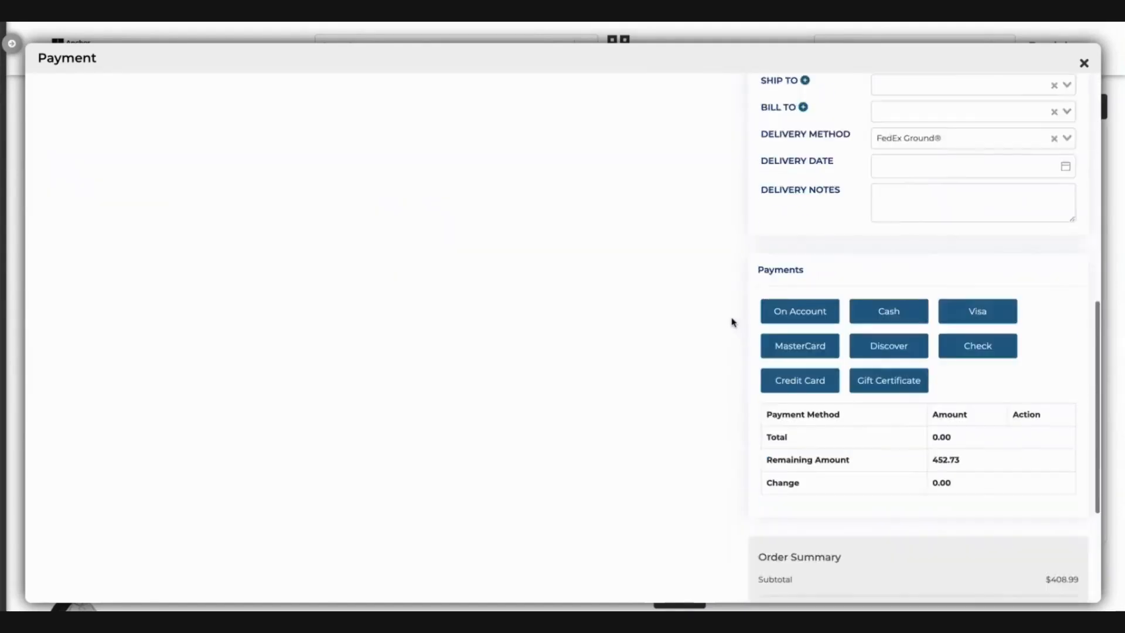
scroll(716, 304, down, 3)
scroll(710, 324, down, 5)
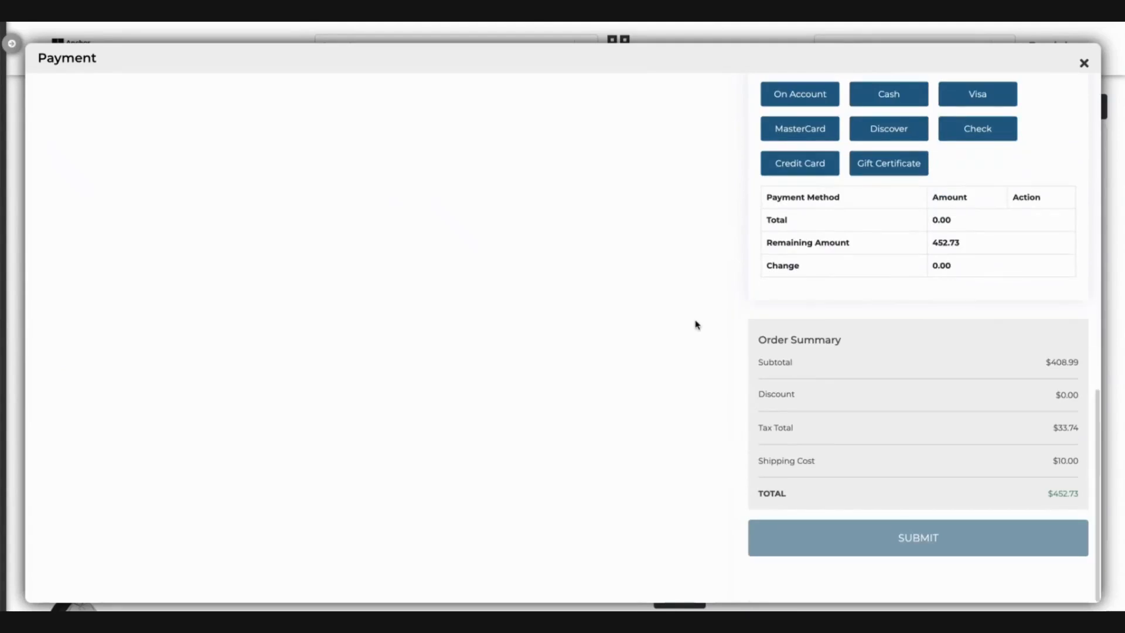
scroll(697, 323, up, 8)
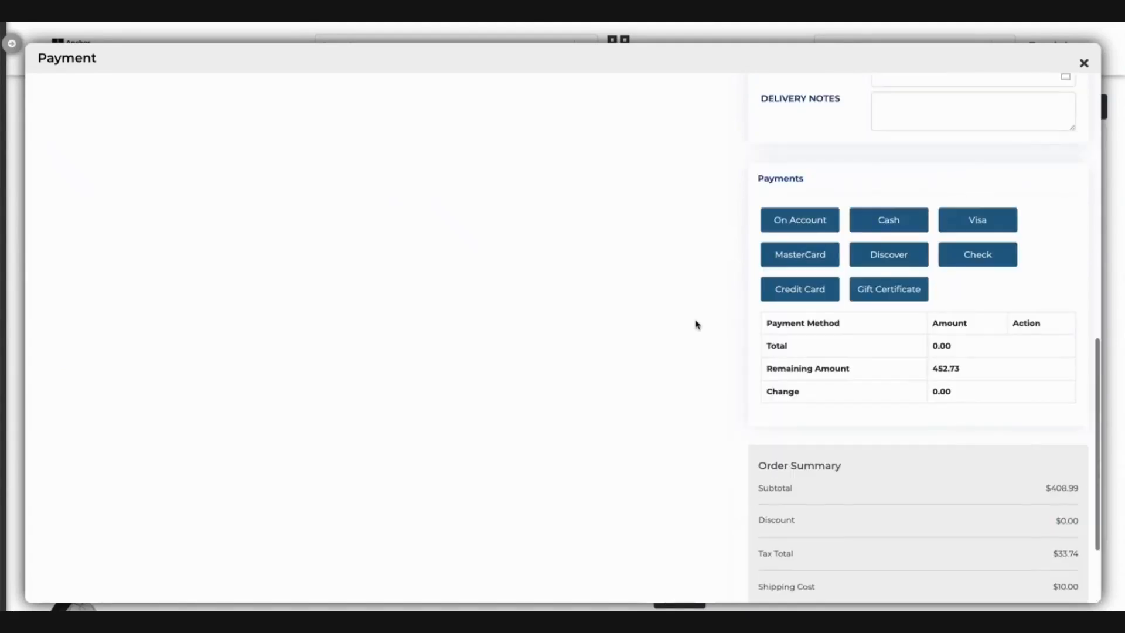
scroll(703, 319, up, 5)
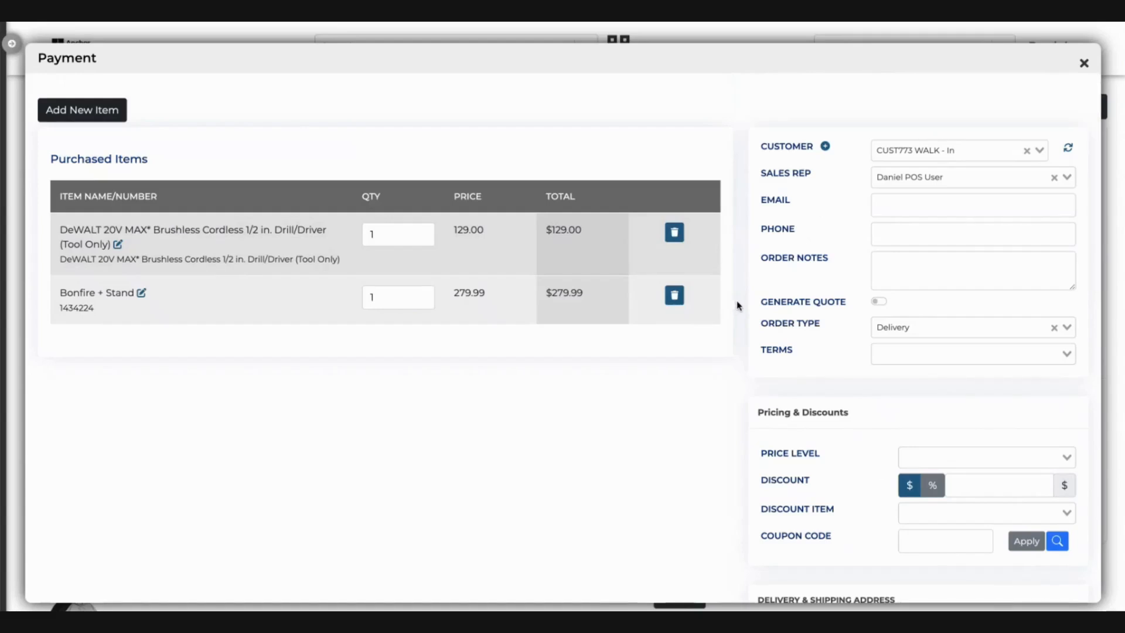
click(1084, 64)
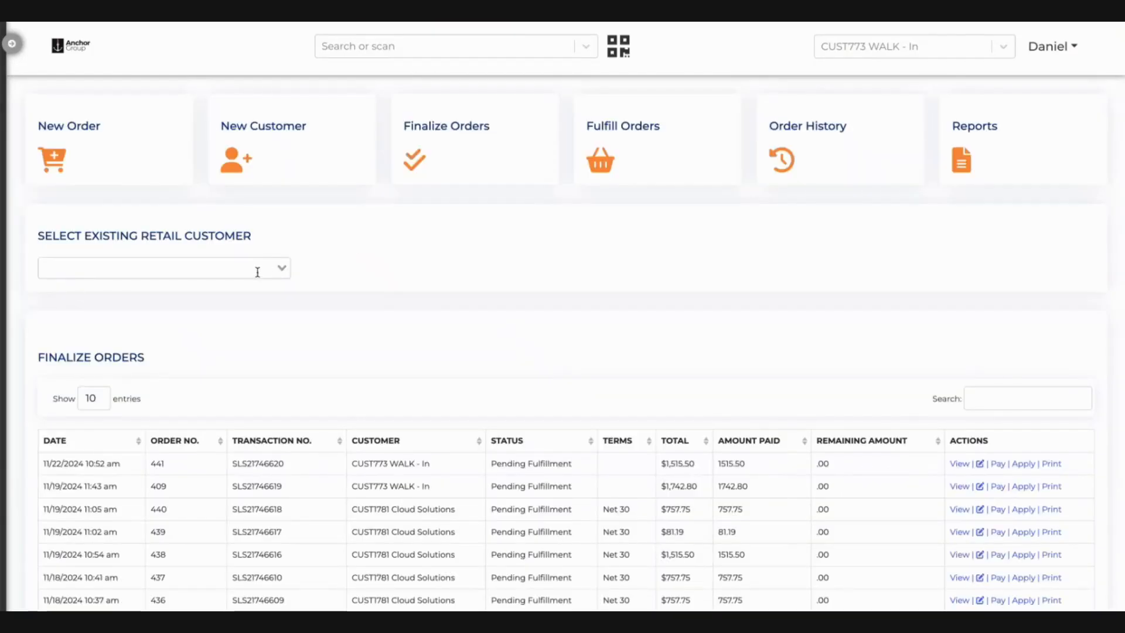
- Search existing retail customers for "demo", view the details of Demo Company LLC Canada, and close them
click(257, 270)
text(demo)
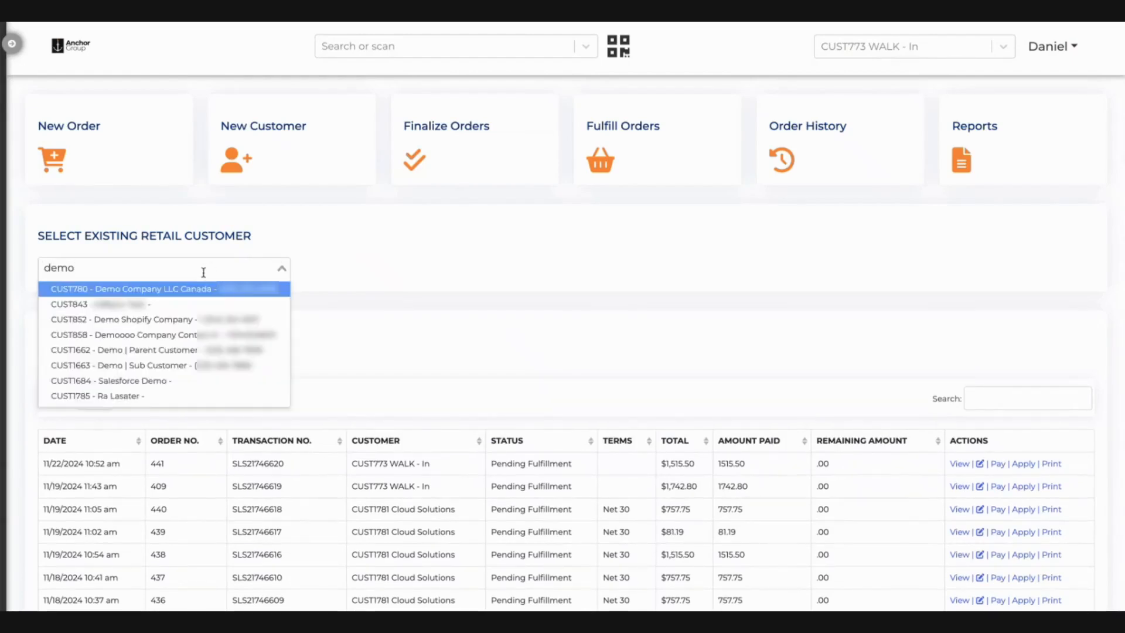
click(182, 288)
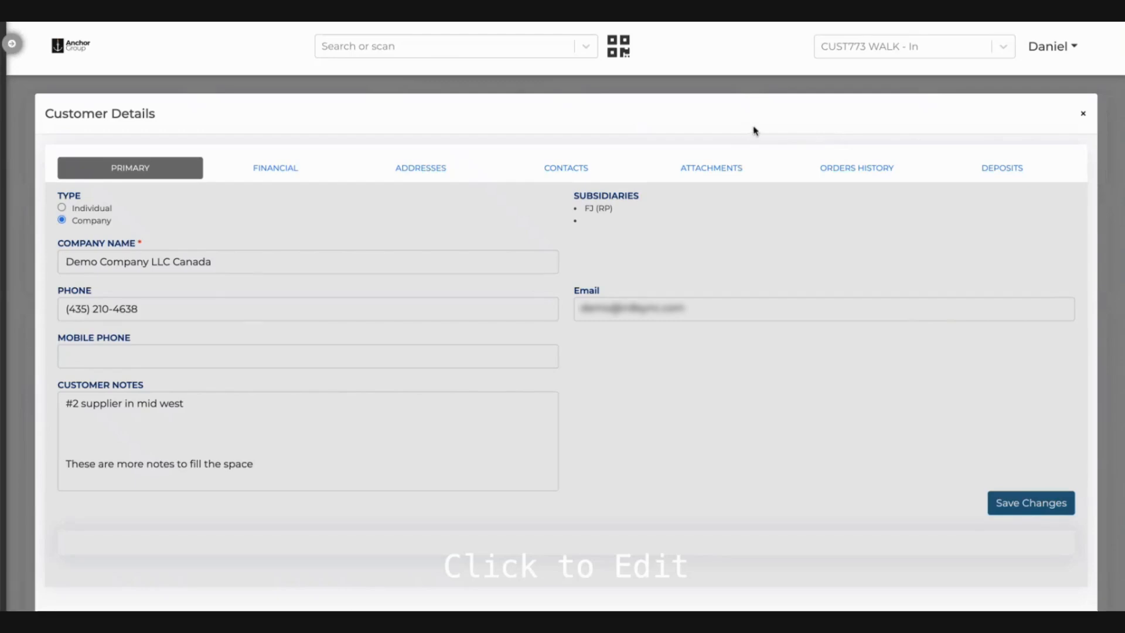
click(1083, 121)
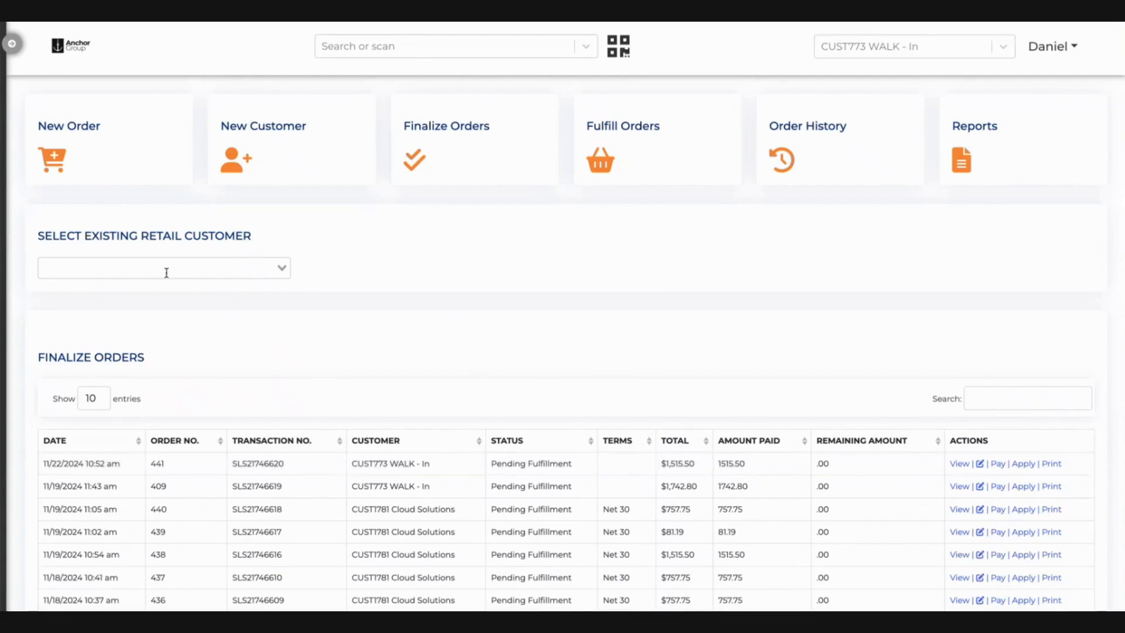
- Expand the side navigation to show the available pages
click(13, 45)
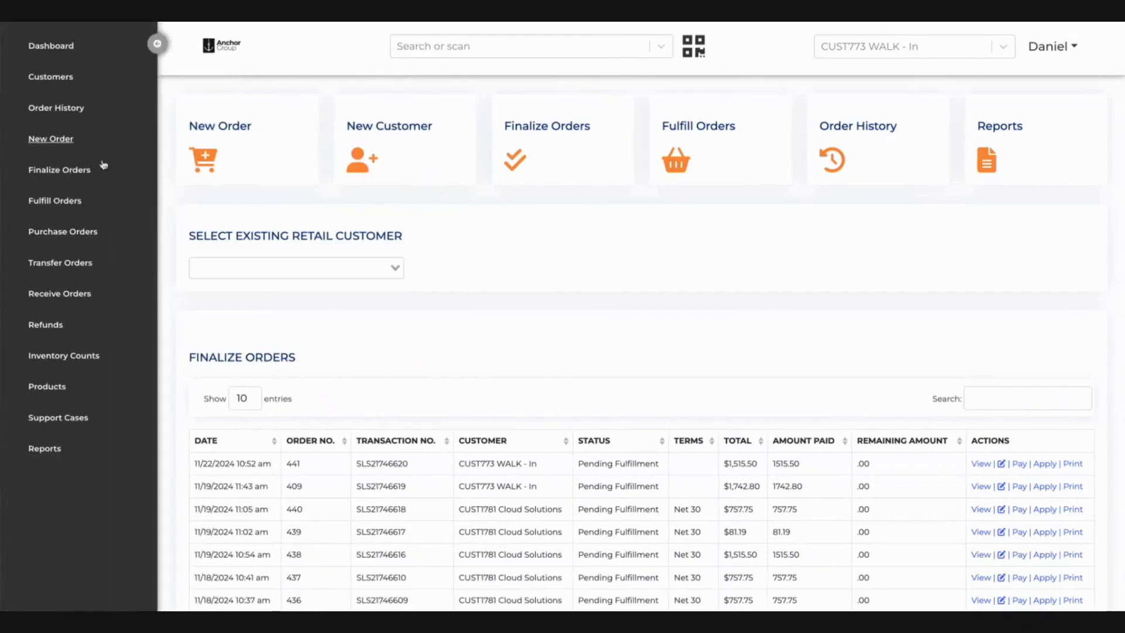